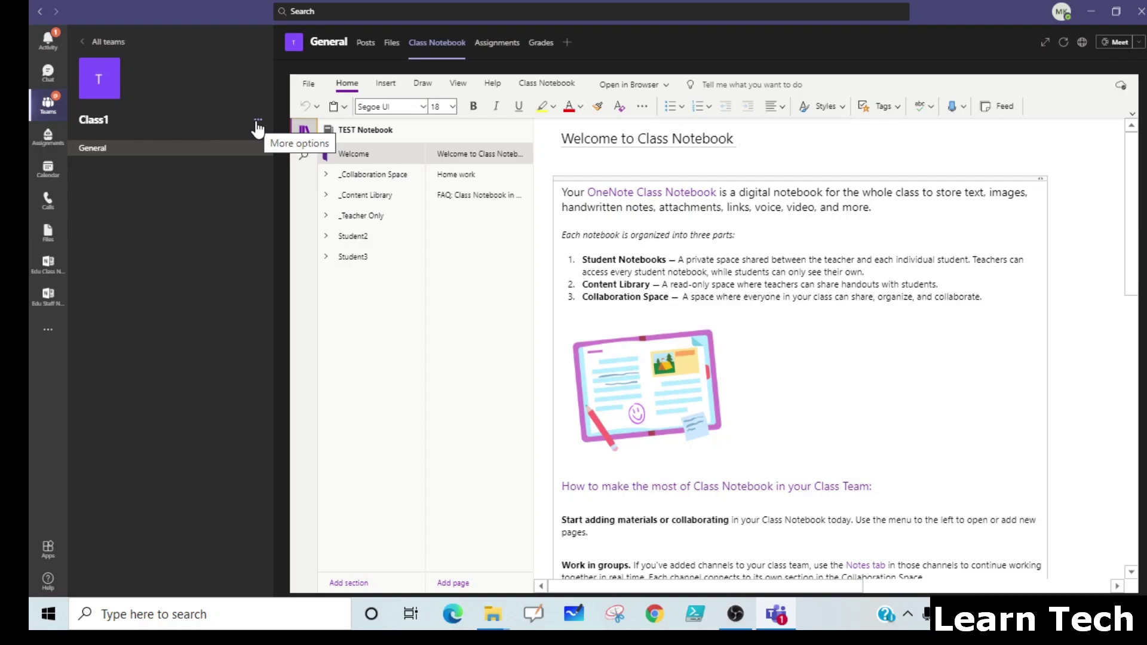
Raise the Teams app zoom from 70% to 85% in the account settings menu
left_click(258, 122)
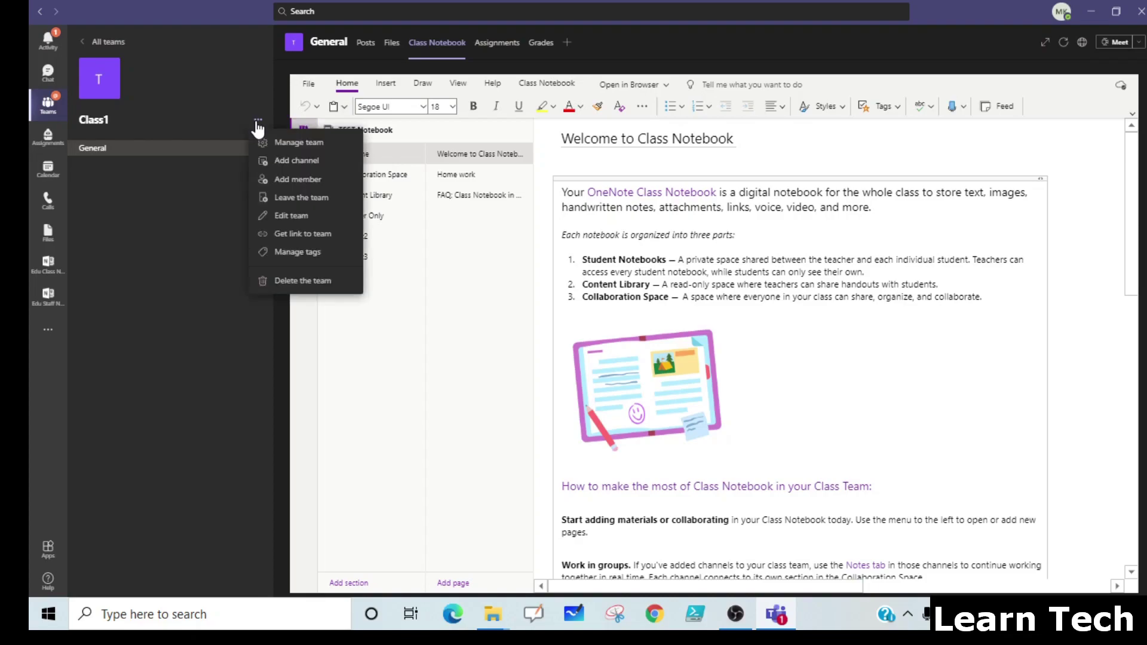
left_click(454, 275)
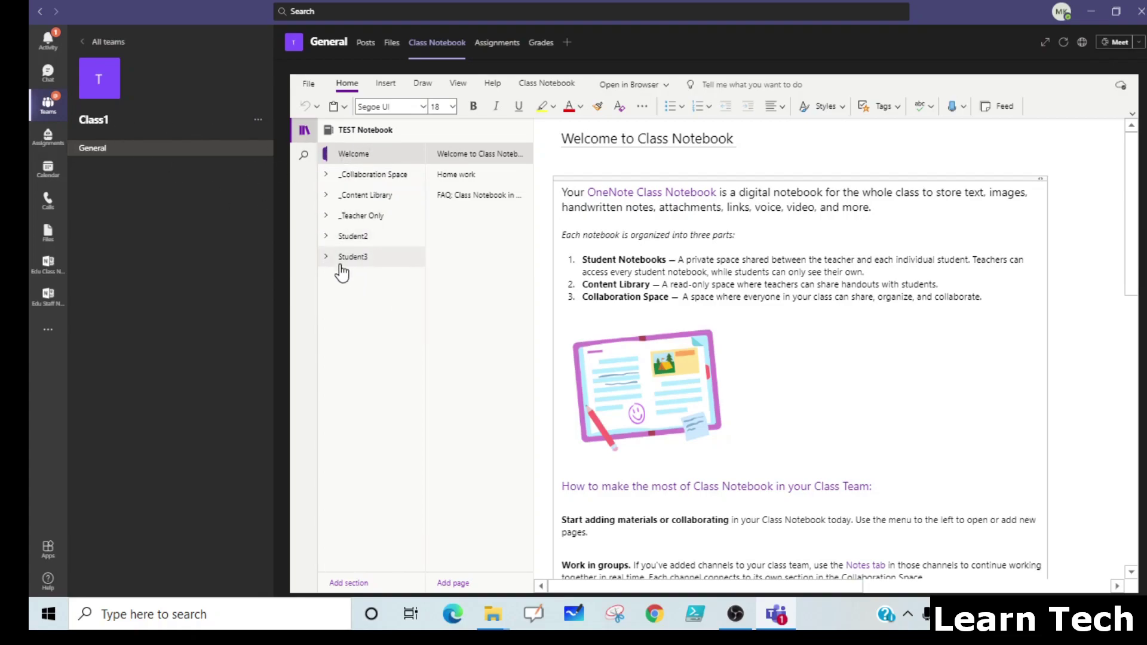
left_click(1063, 13)
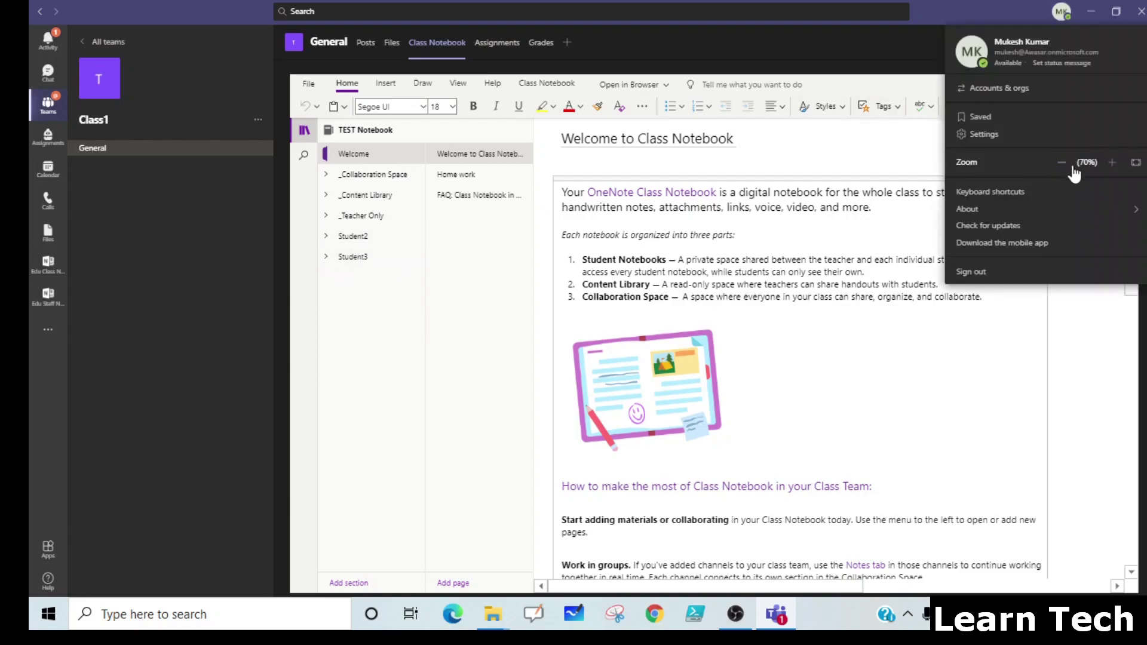
left_click(1111, 170)
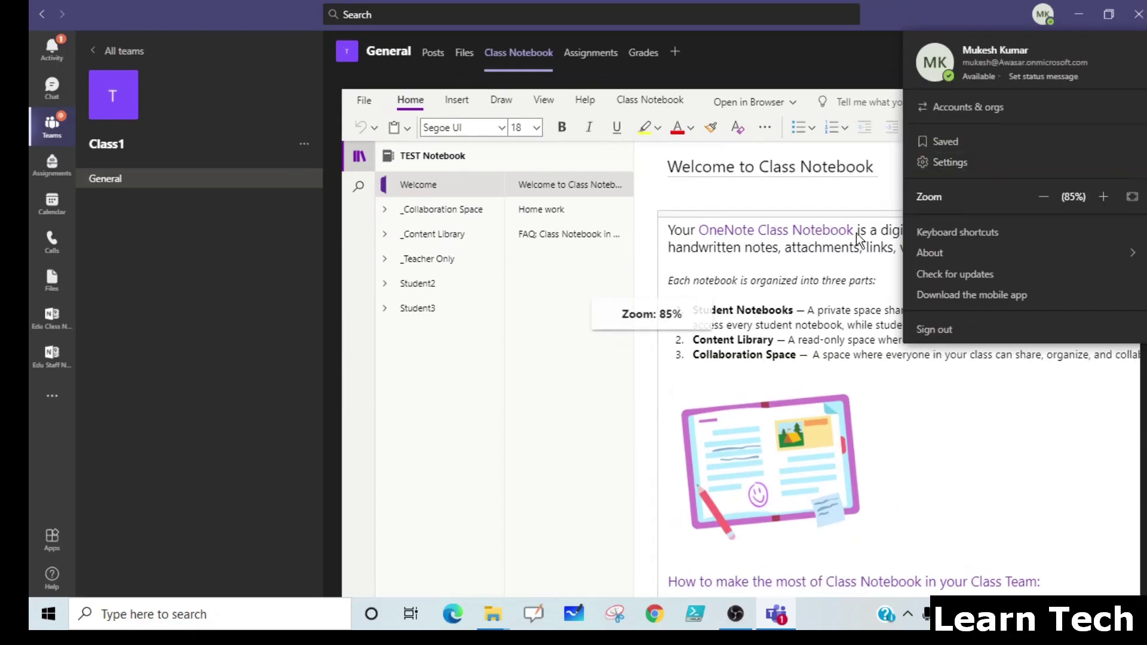
left_click(586, 360)
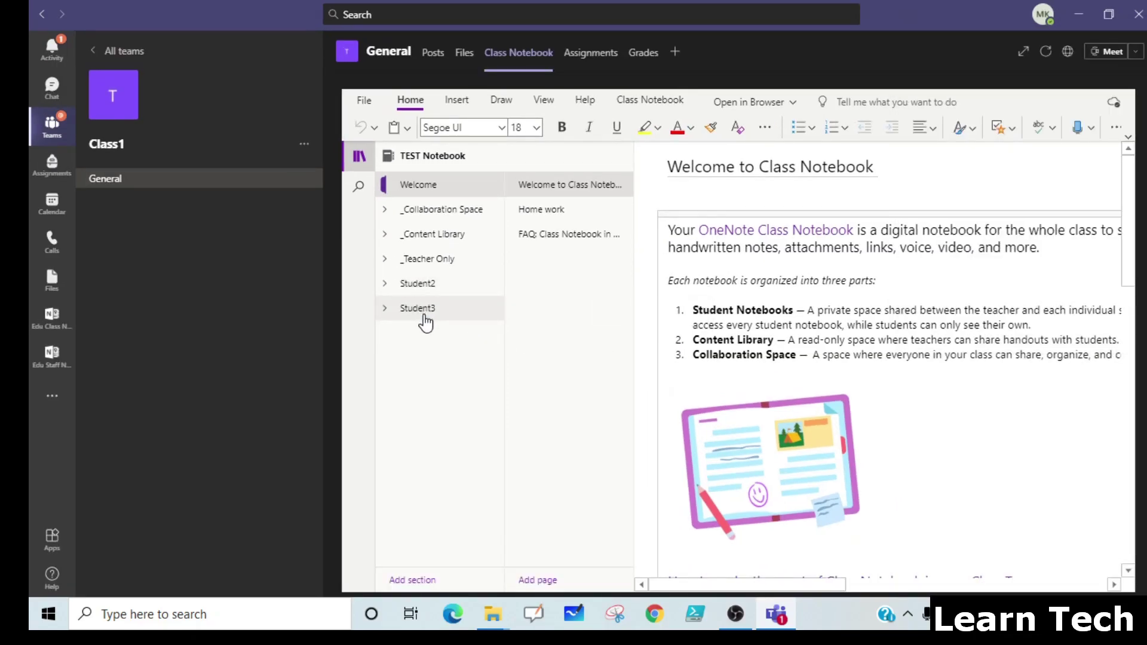
Review Class1's members (Student1, Student2, Student3) in Manage team, then return to the General channel
left_click(304, 145)
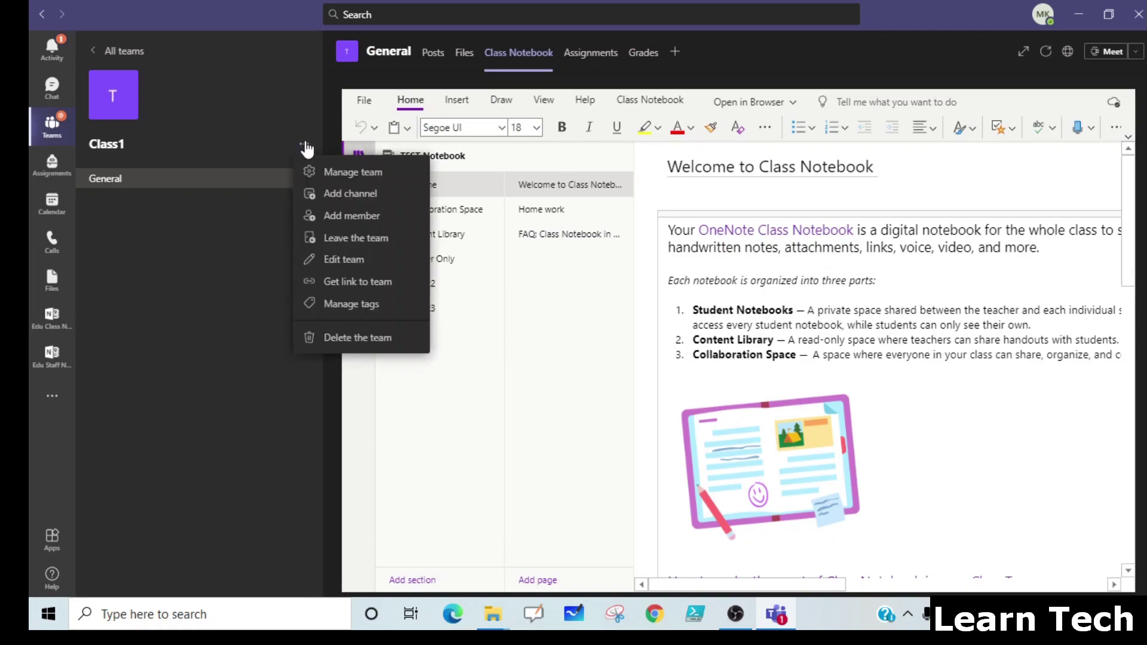
left_click(308, 172)
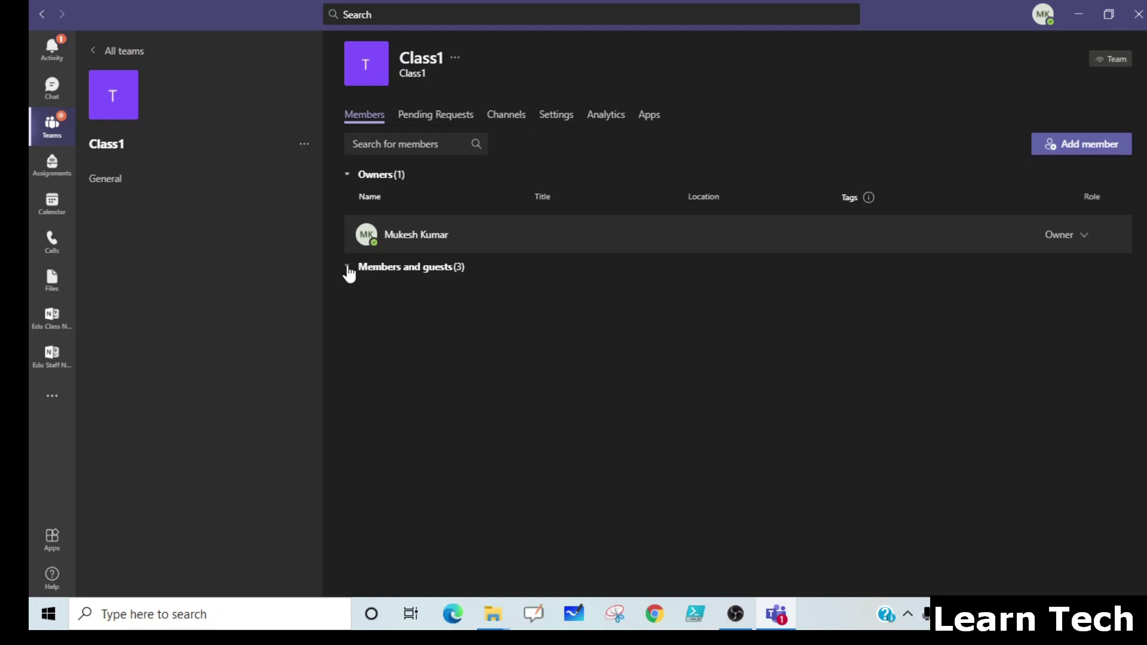
left_click(348, 269)
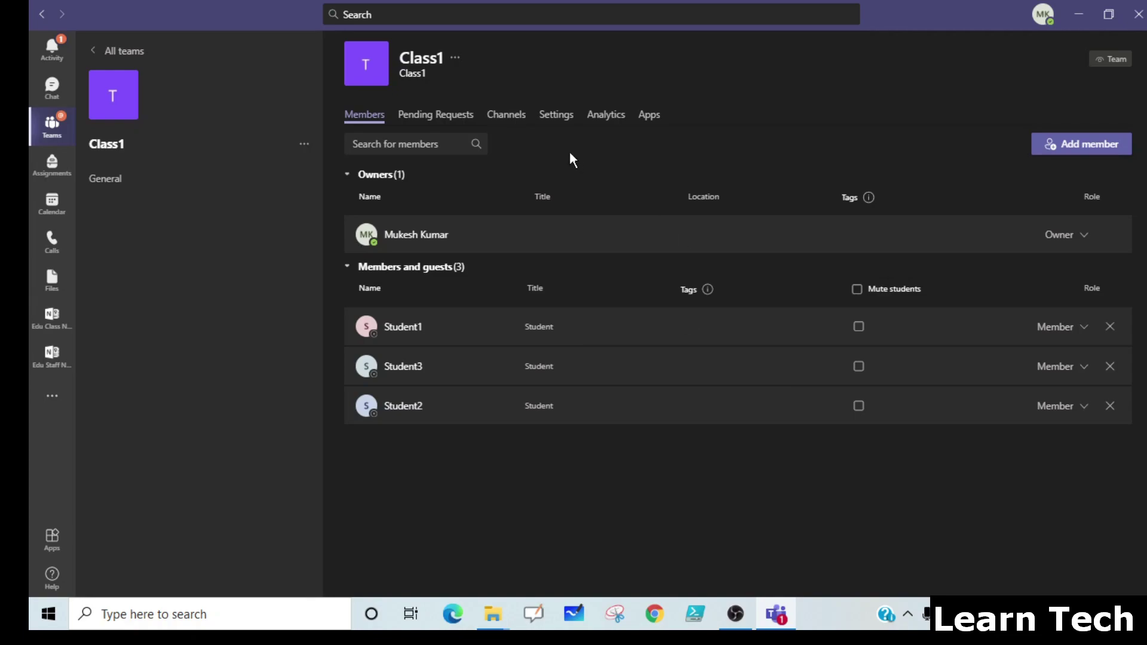
left_click(138, 181)
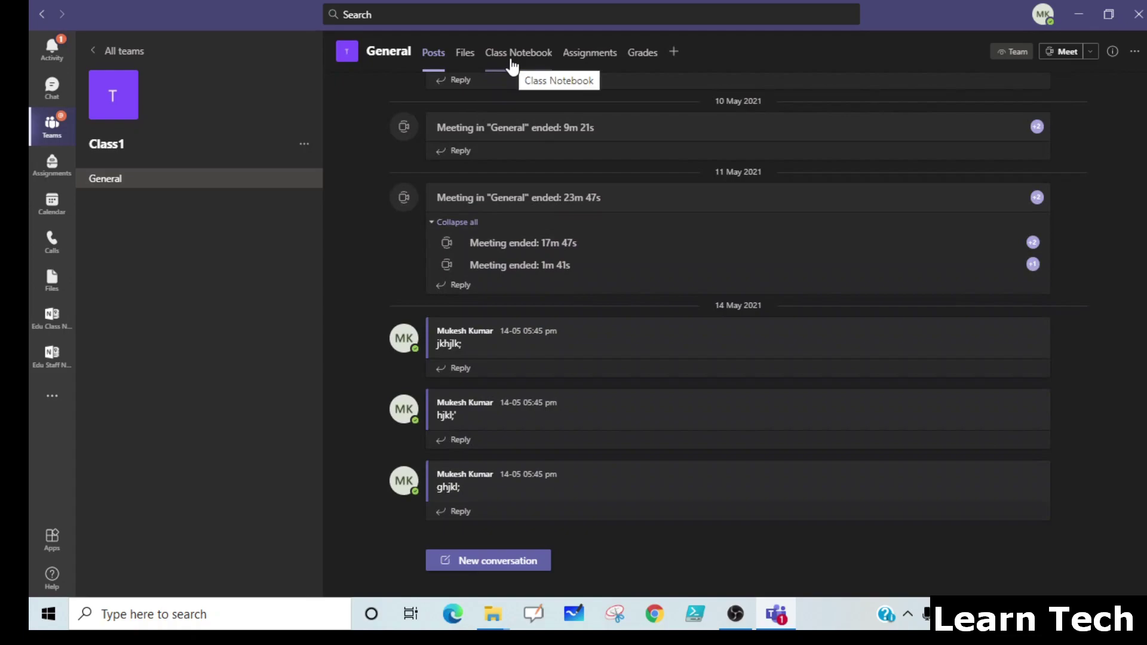
Show the TEST Notebook's section list in the Class Notebook tab, which has no Student1 section
left_click(512, 53)
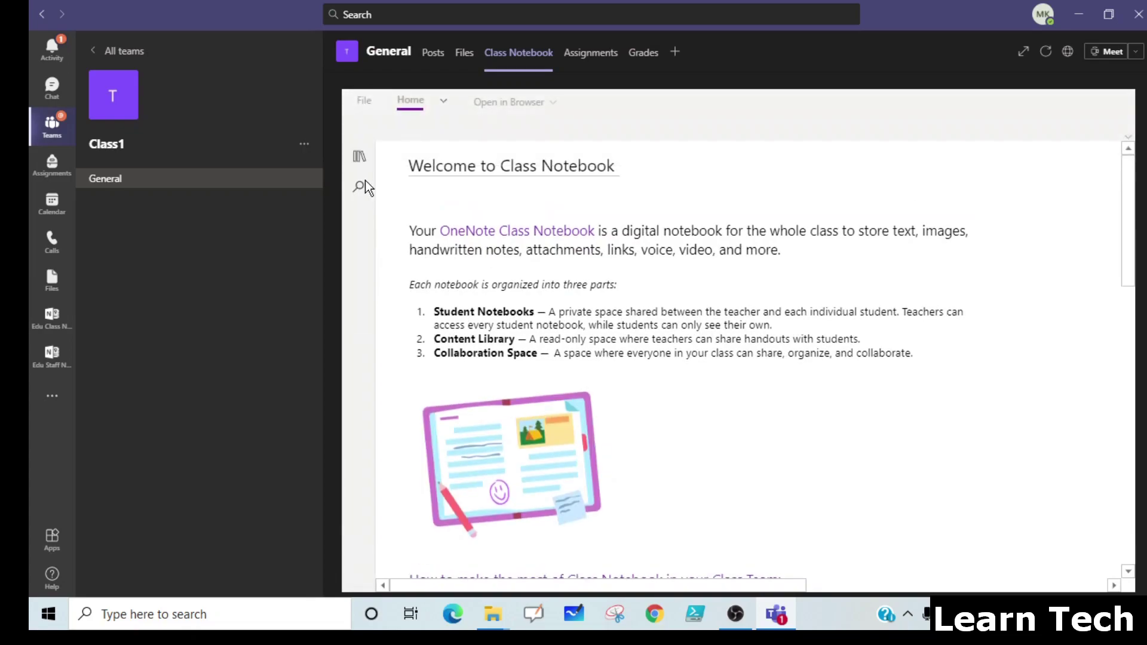
left_click(361, 159)
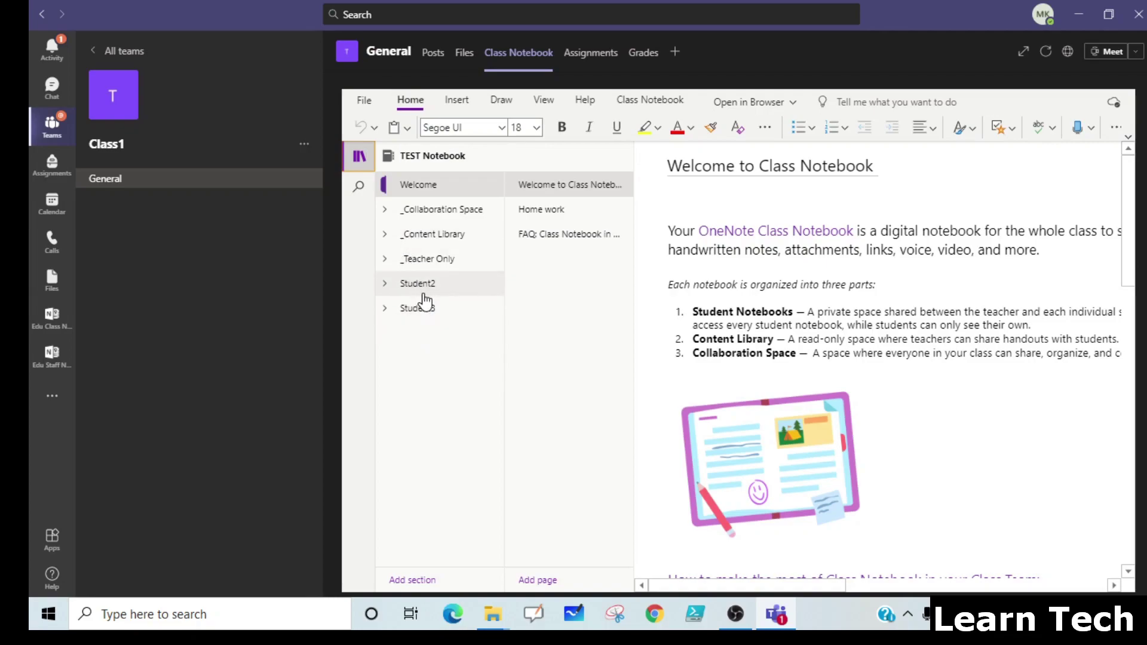
Remove Student1 from Class1's members and guests, leaving Student3 and Student2
left_click(305, 145)
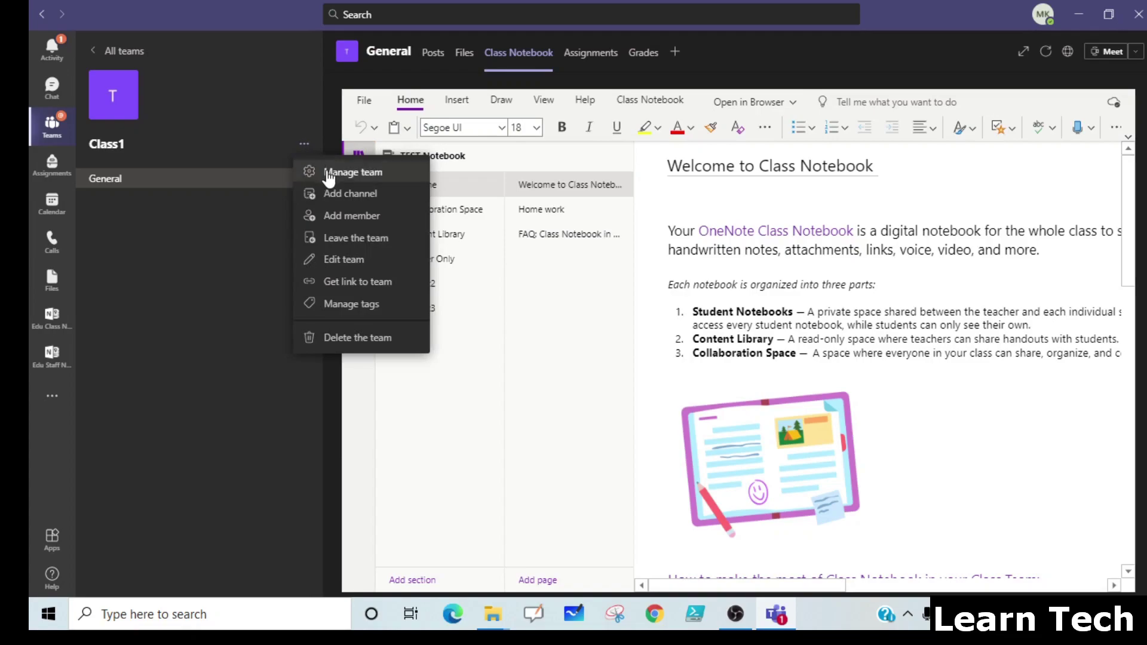
left_click(305, 147)
left_click(306, 147)
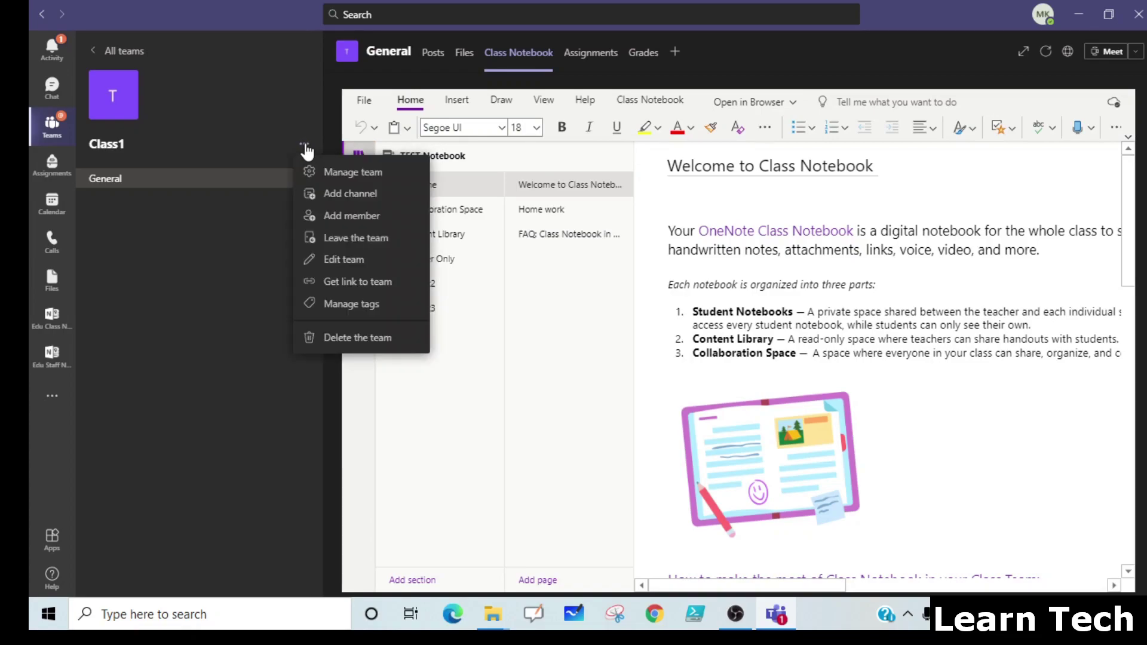
left_click(328, 175)
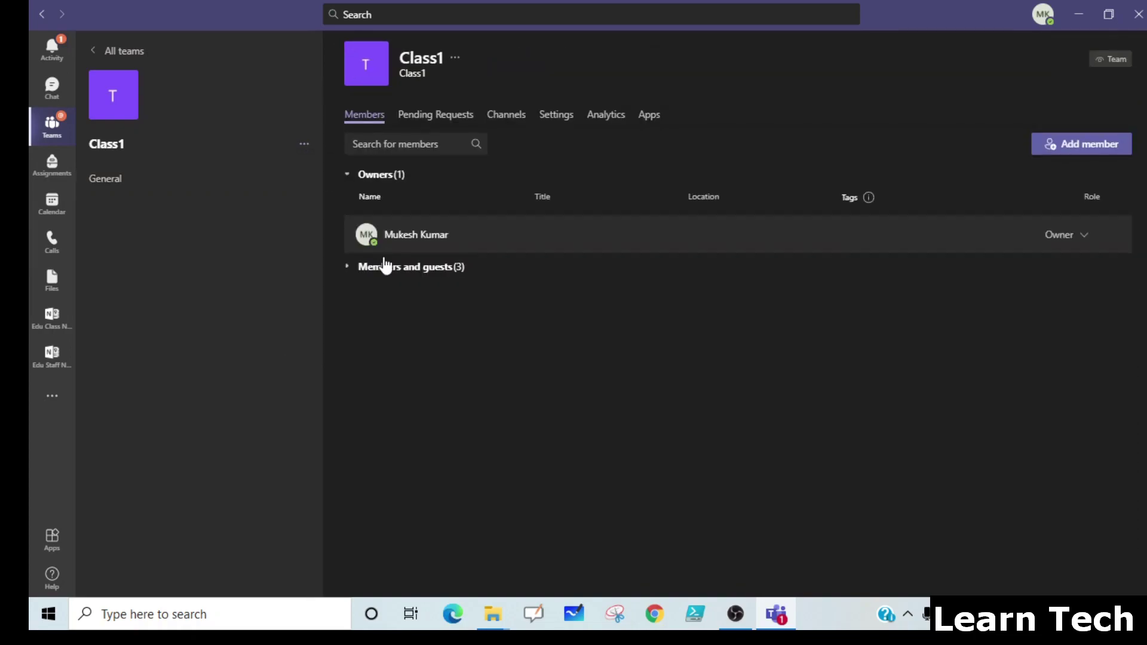
left_click(352, 267)
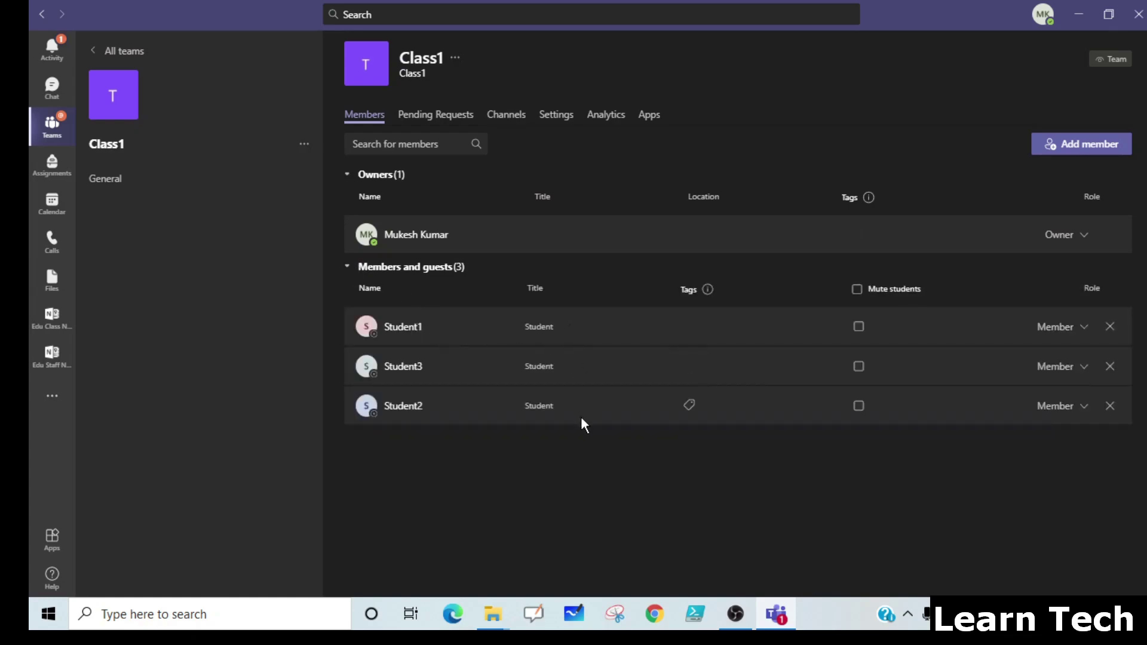
left_click(1110, 328)
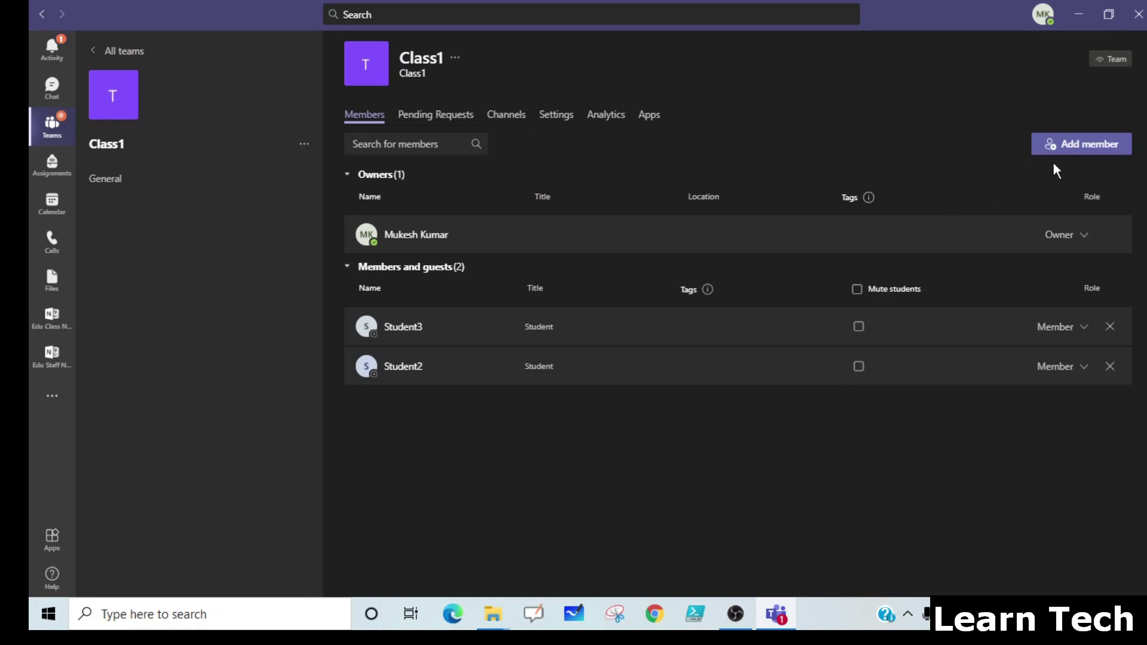
Add Student1 back to Class1 by searching 'student' in Add member
left_click(1067, 151)
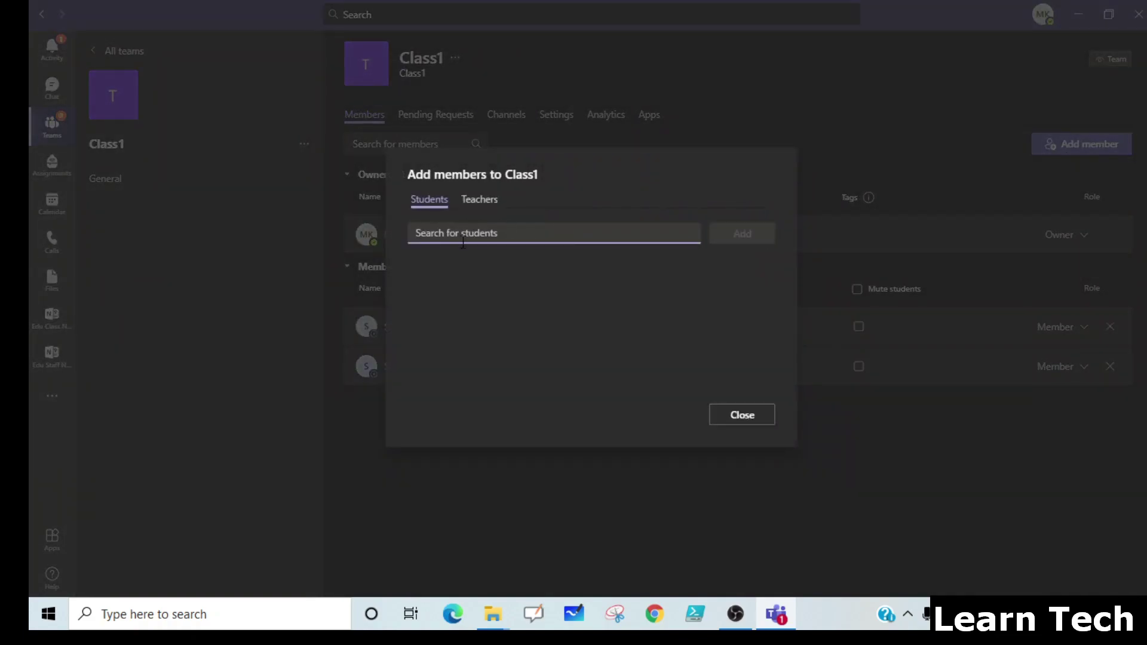
type("student")
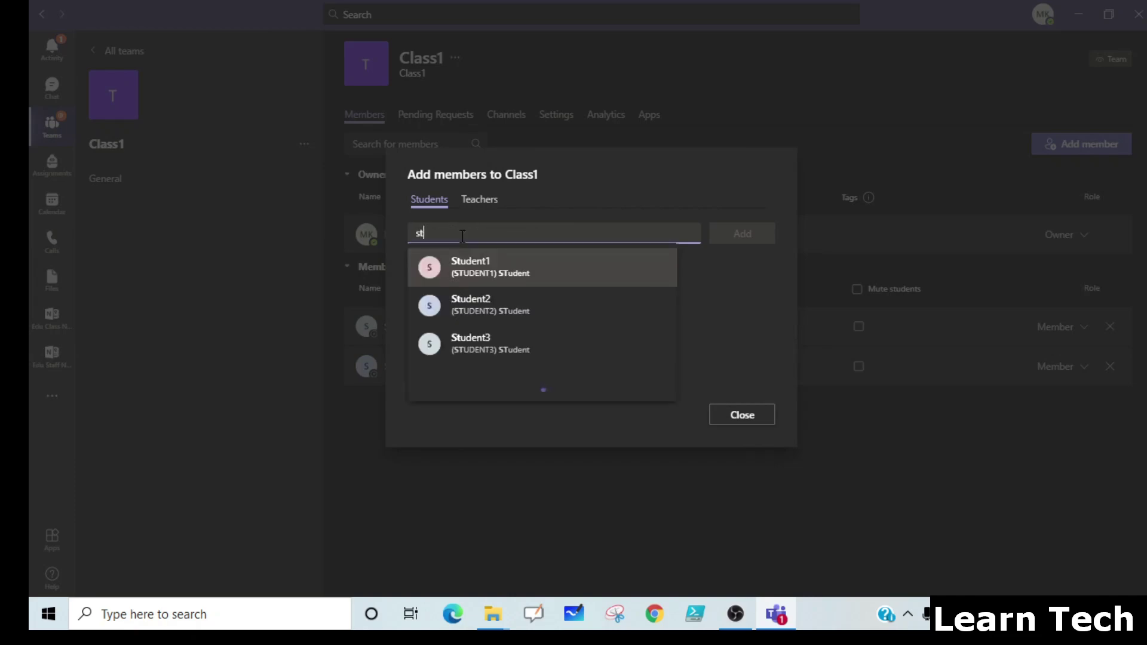
left_click(485, 274)
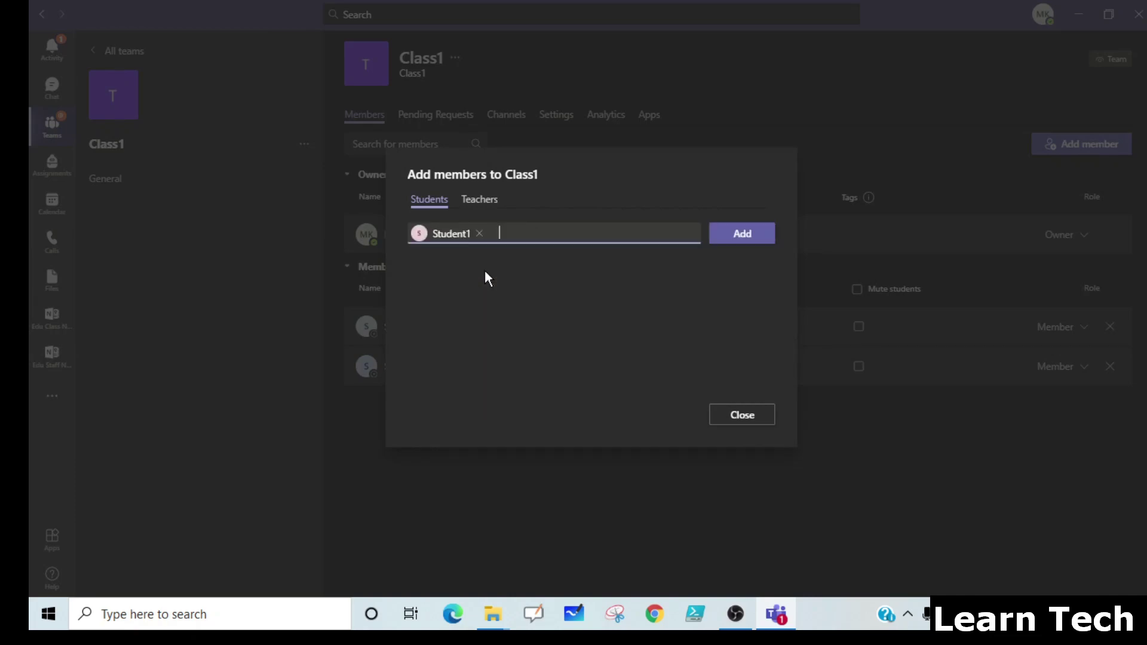
left_click(749, 241)
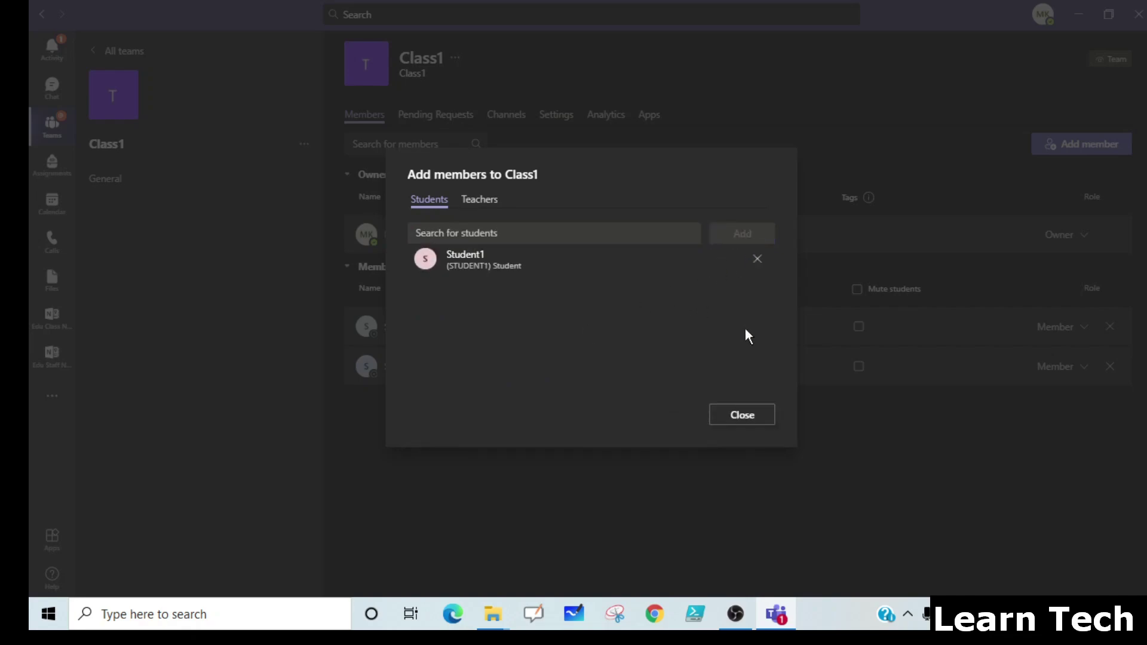
left_click(736, 416)
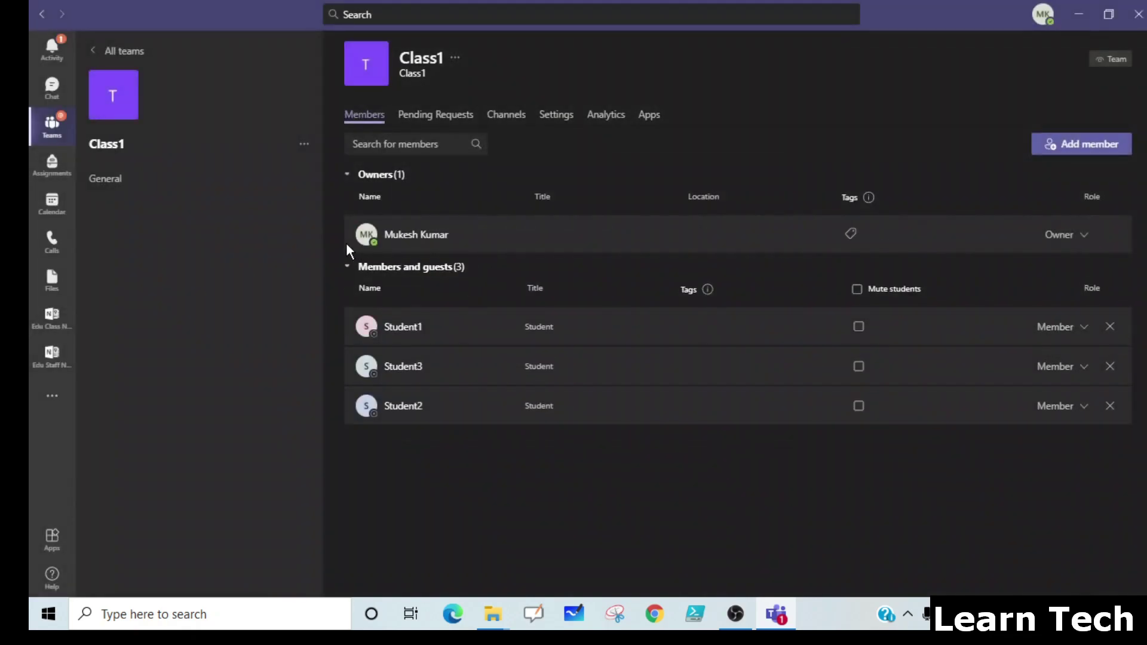
Return to the General channel's Class Notebook tab and show the TEST Notebook sections, now including Student1
left_click(124, 183)
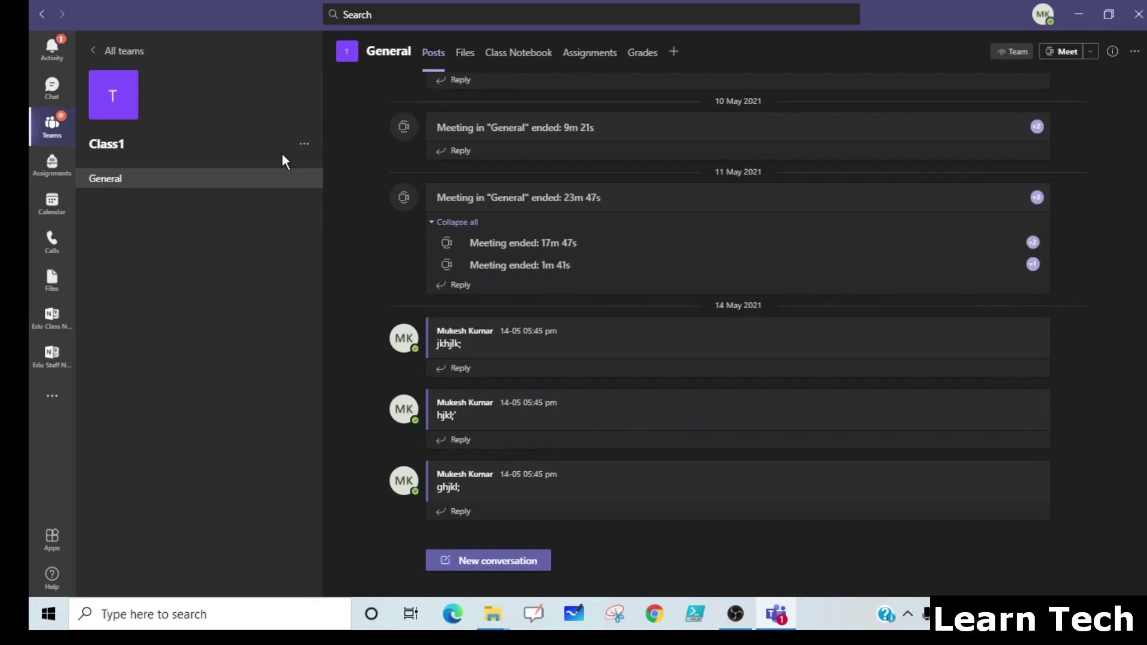
left_click(506, 58)
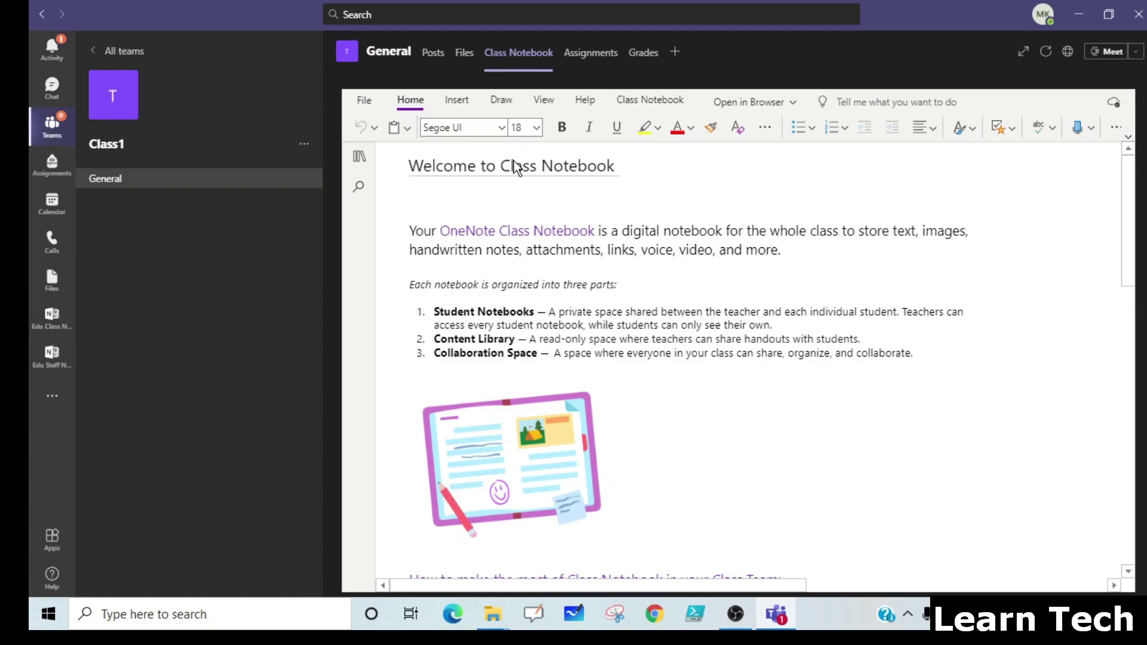
left_click(360, 158)
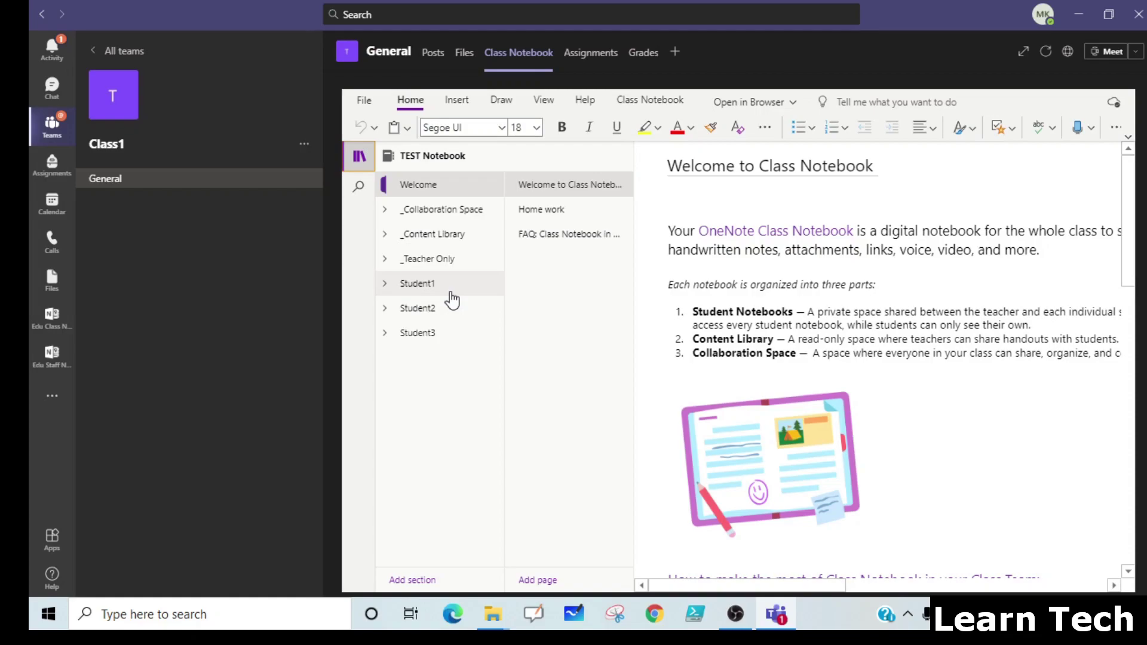
Confirm Class1's members list Student1, Student3 and Student2, then go back to the General channel
left_click(305, 145)
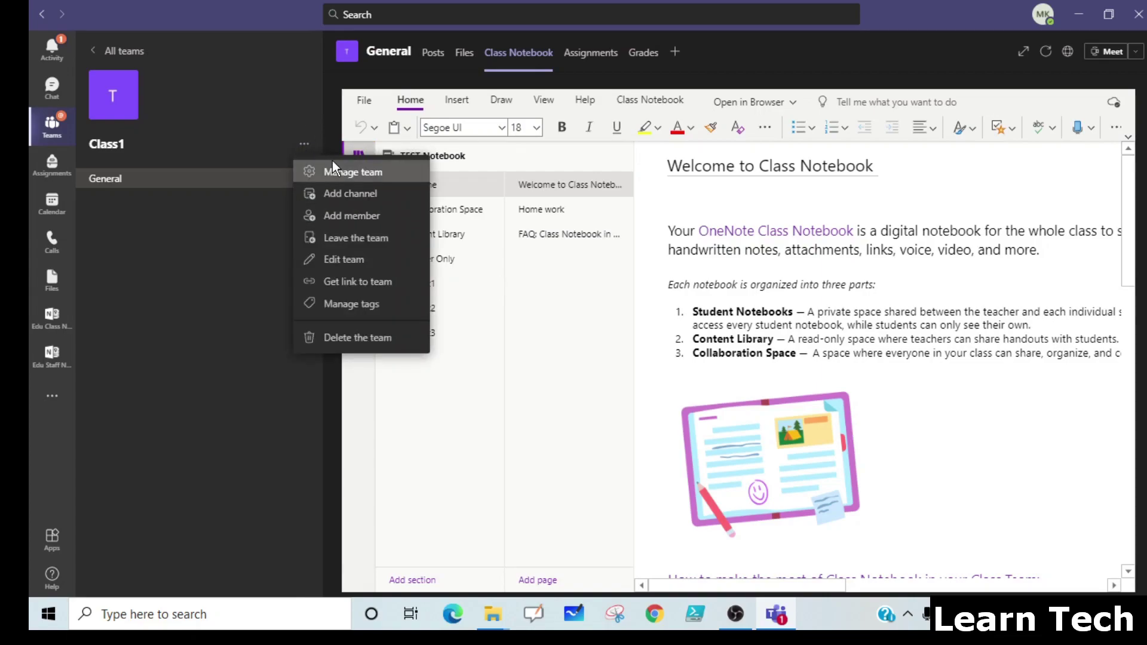
left_click(332, 171)
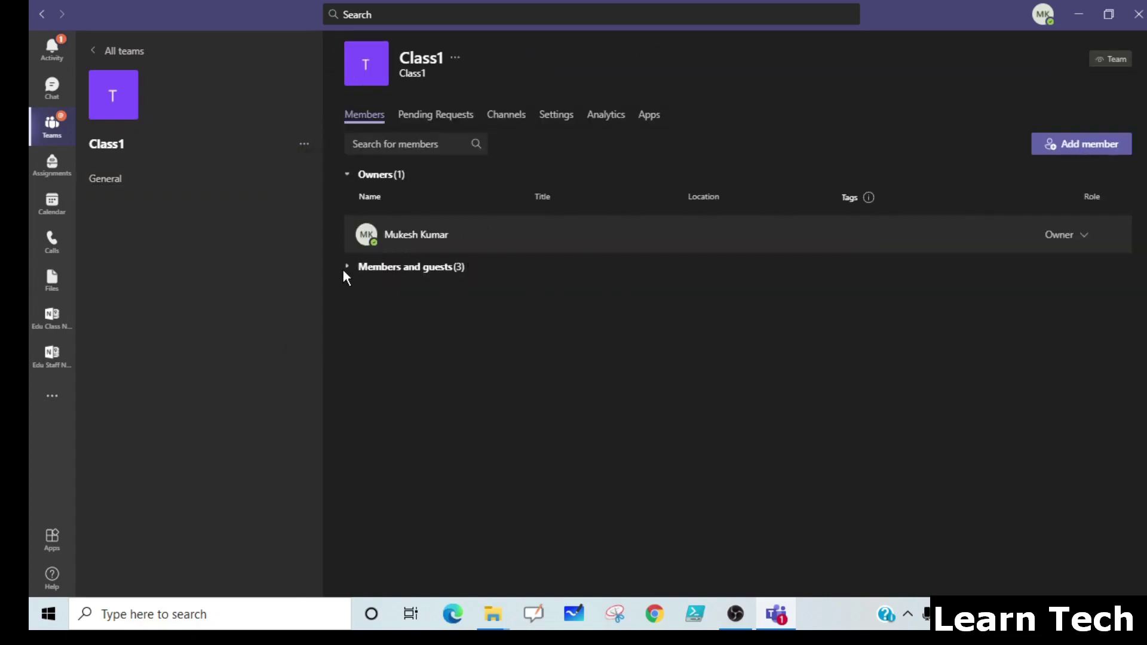
left_click(351, 276)
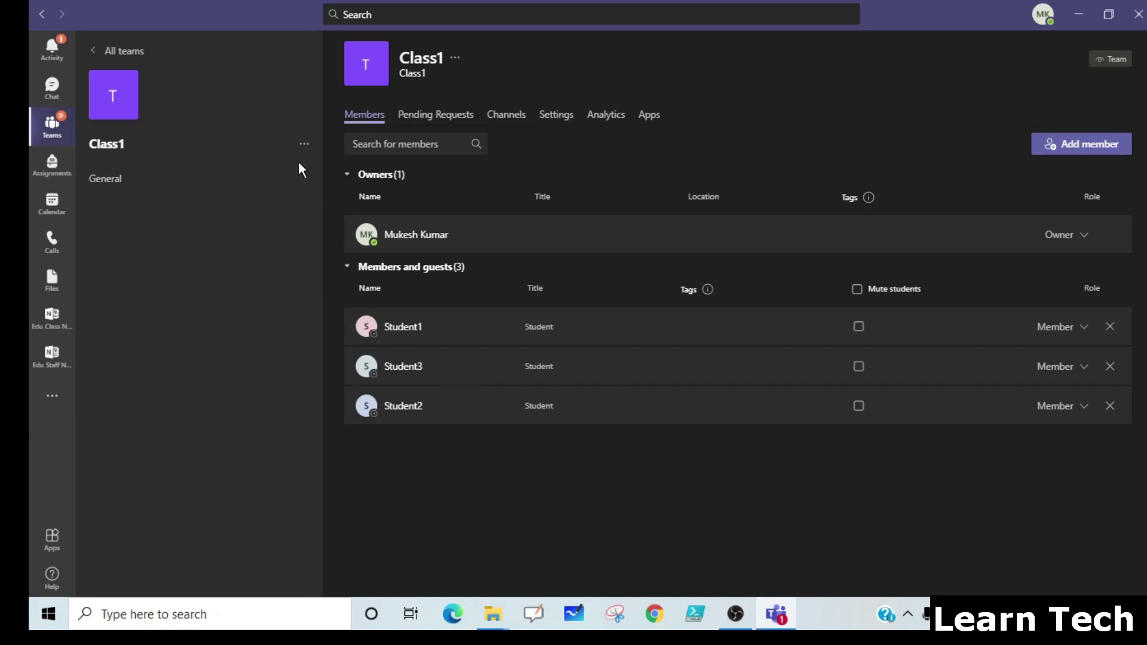
left_click(304, 146)
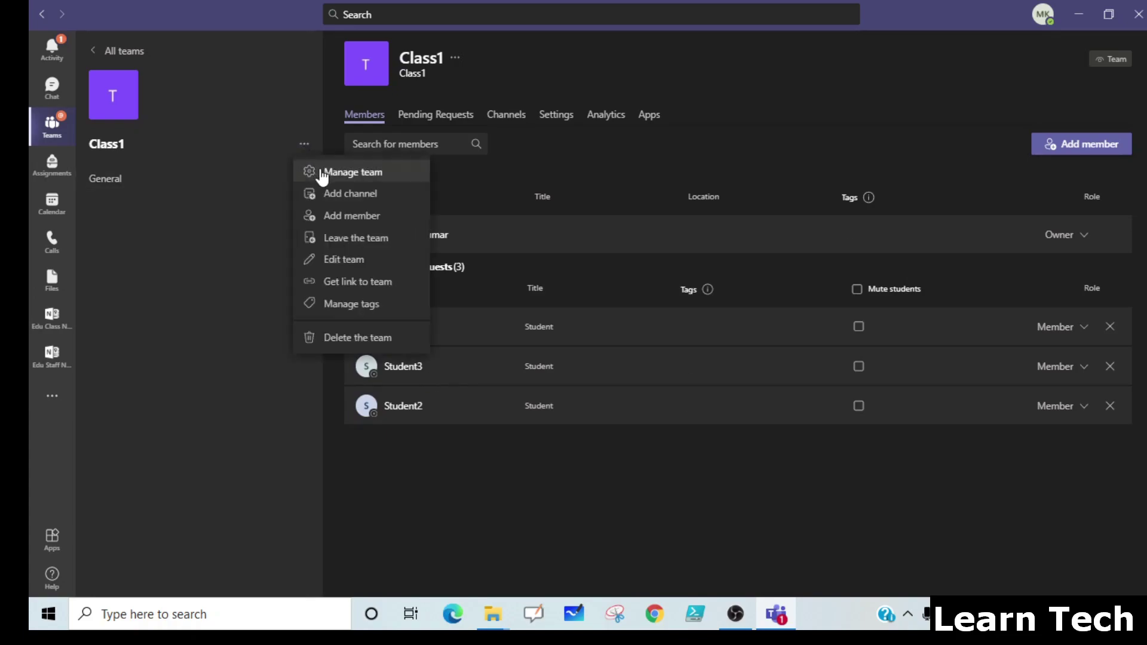
left_click(250, 181)
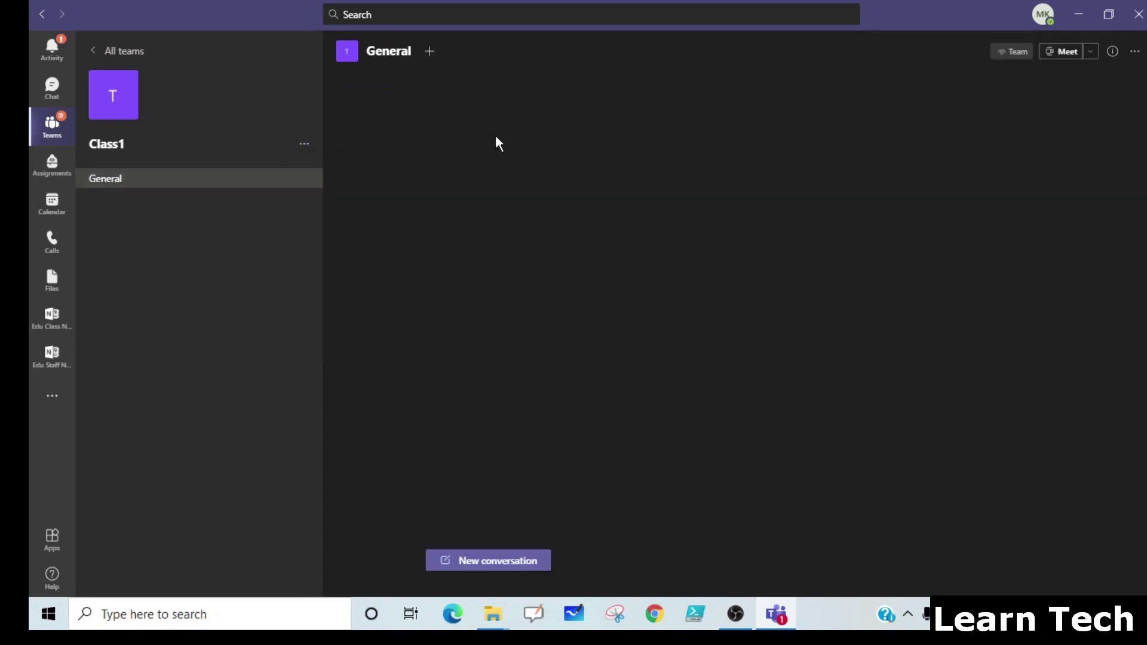
Open the Class Notebook tab in Class1's General channel to its Welcome page
left_click(512, 63)
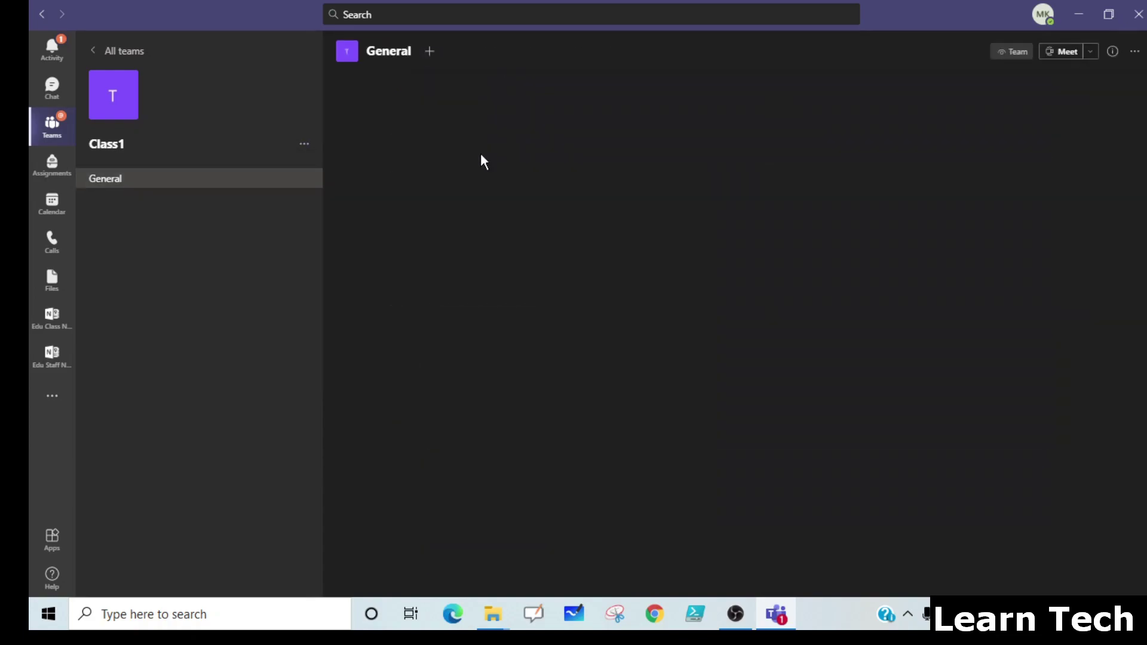